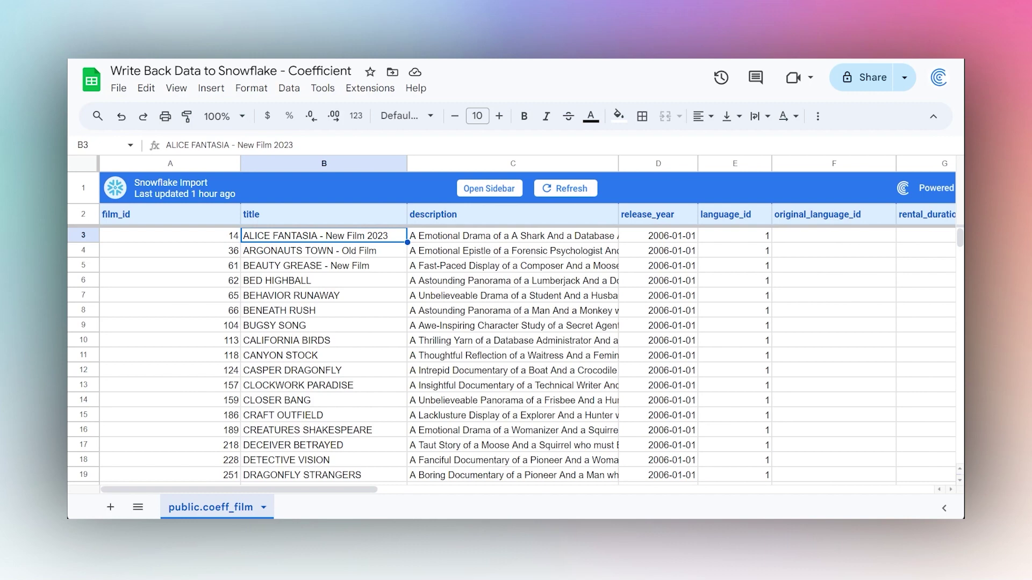
Select the film rows and titles, then launch Coefficient from the Extensions menu
drag(83, 187, 91, 429)
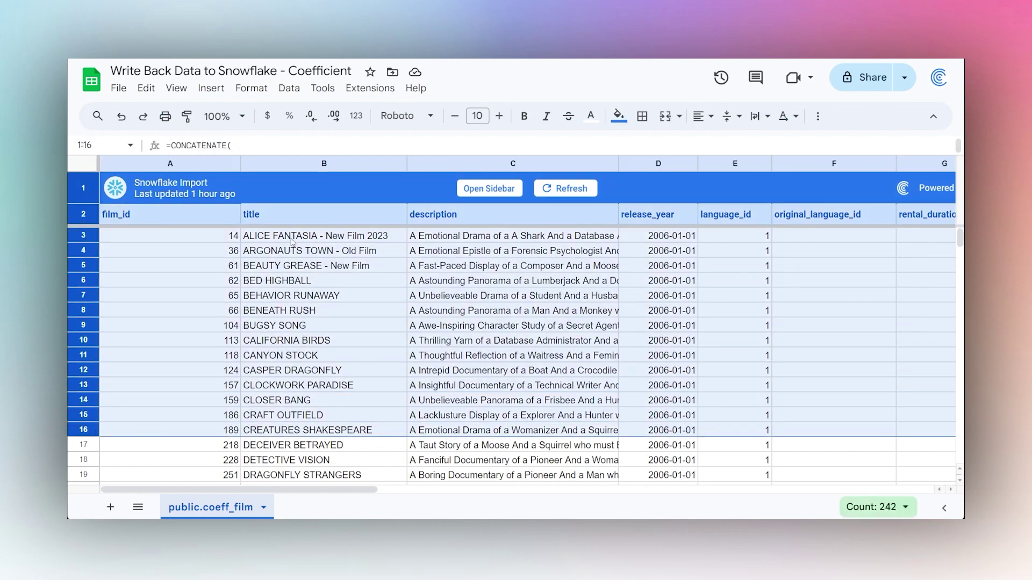
drag(293, 240, 530, 425)
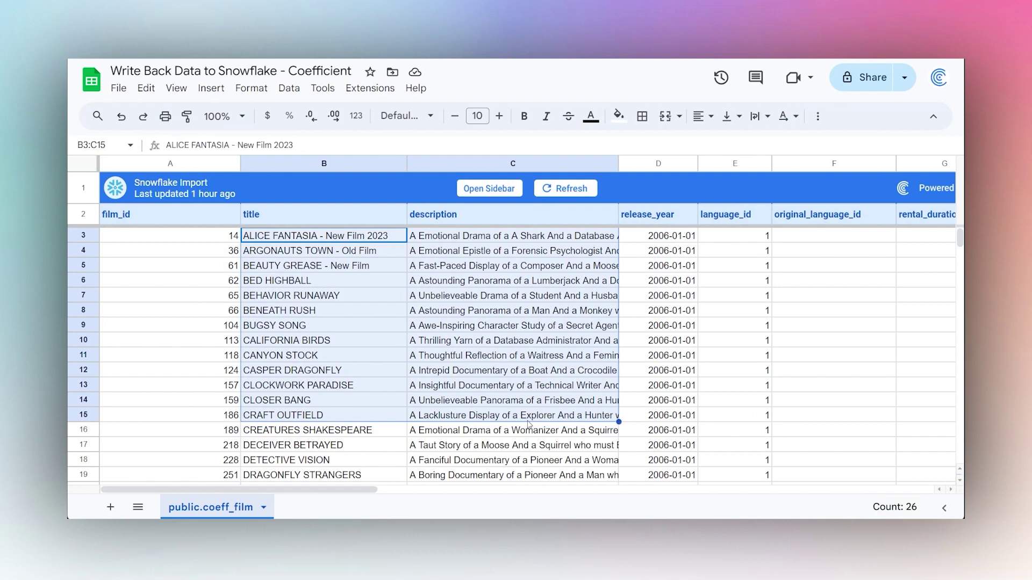
click(474, 194)
click(370, 88)
mouse_move(438, 280)
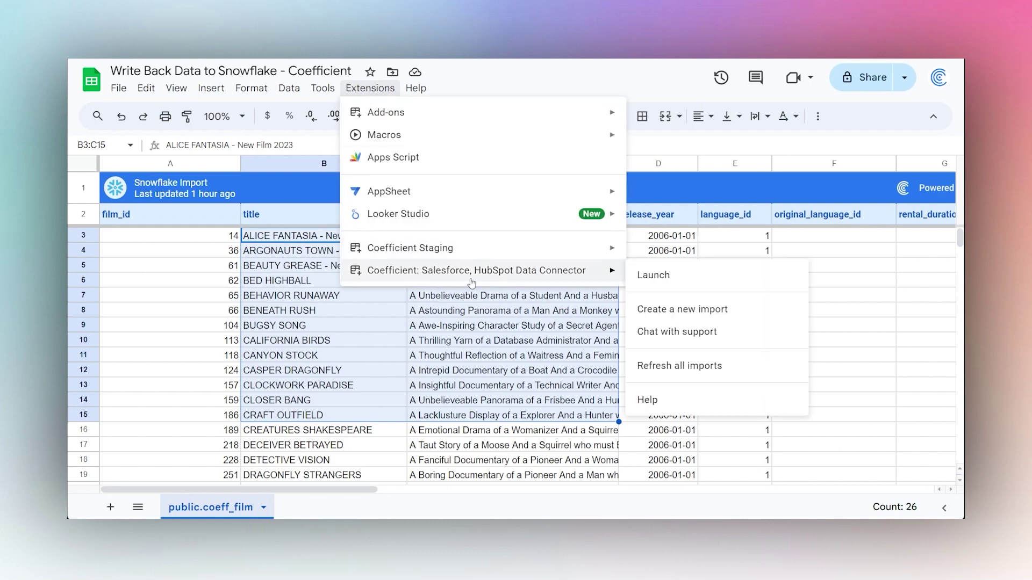
click(656, 275)
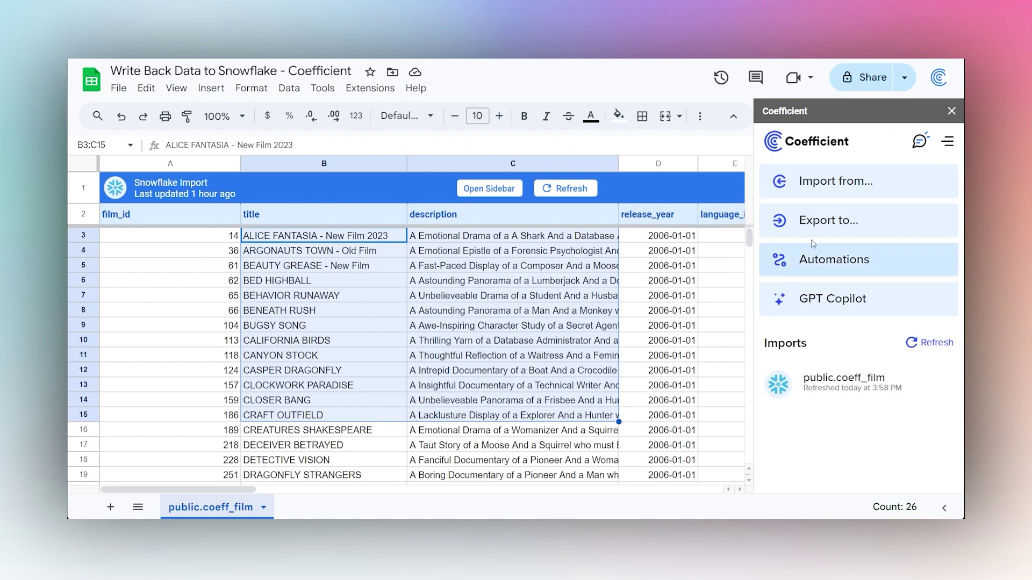
Preview the Snowflake export option, then return to the Coefficient home menu
click(823, 226)
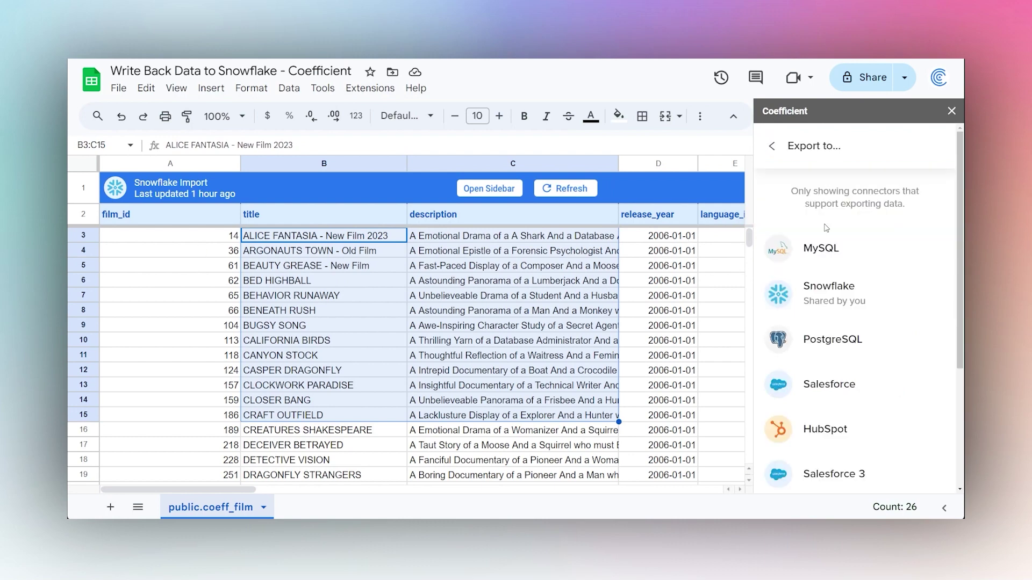
click(812, 295)
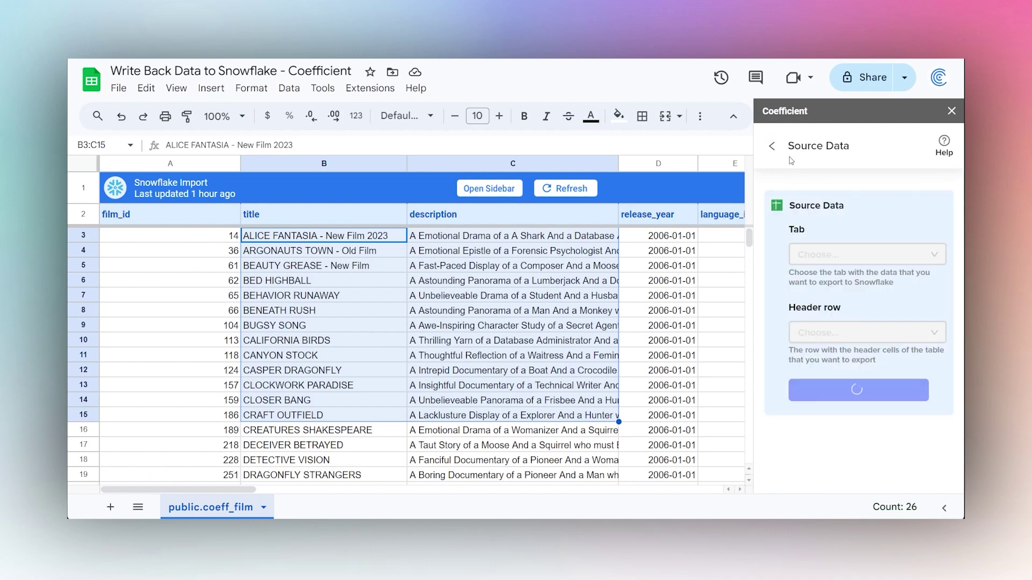
click(772, 147)
click(774, 148)
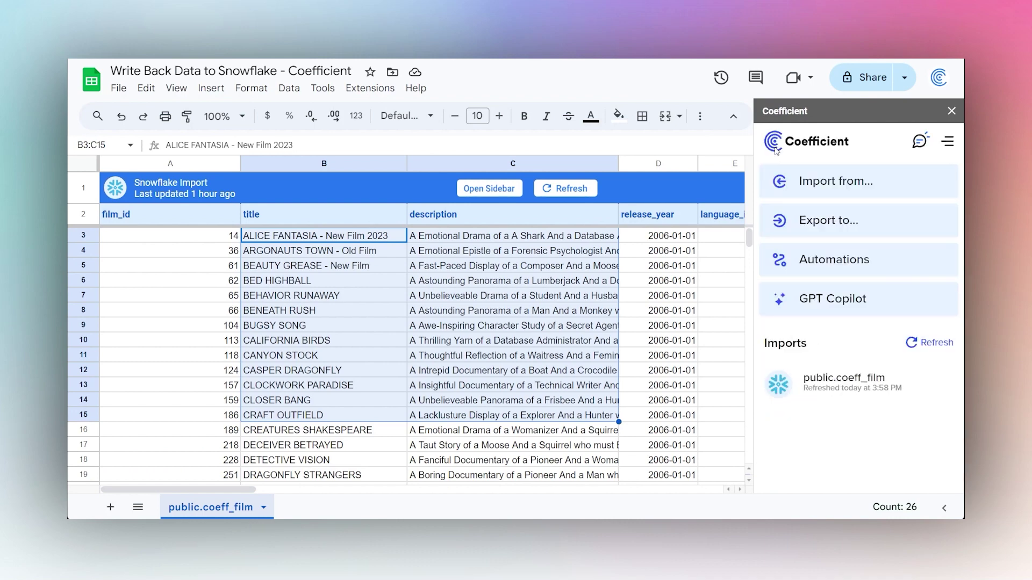
Start configuring the public.coeff_film import's Export to Snowflake
click(823, 394)
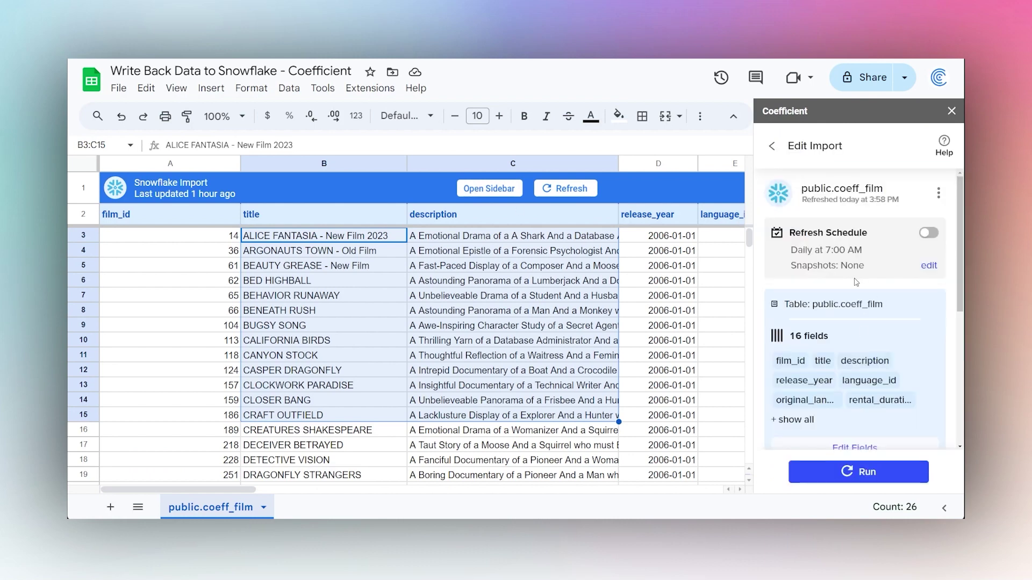
scroll(837, 249, down, 5)
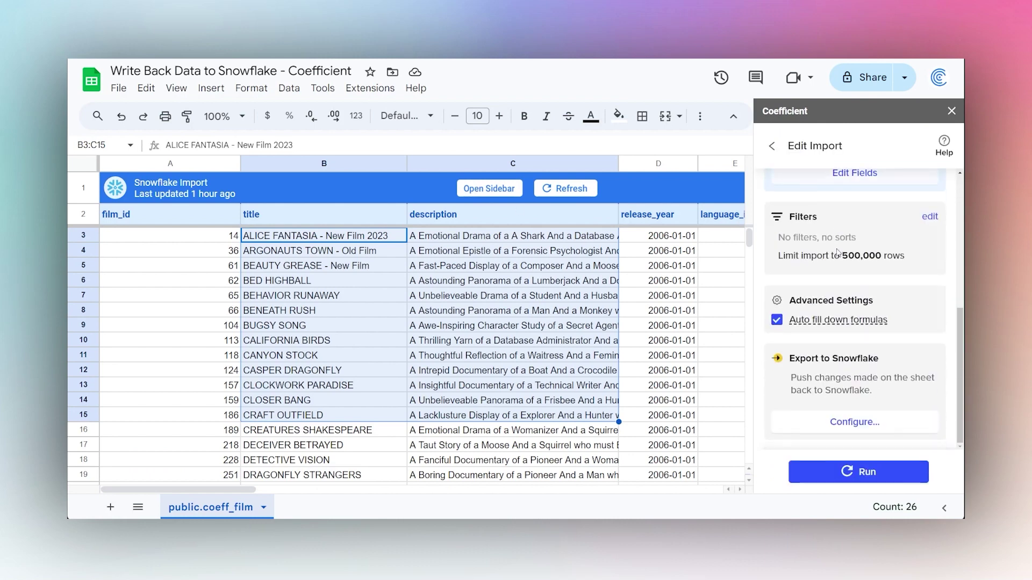
click(846, 423)
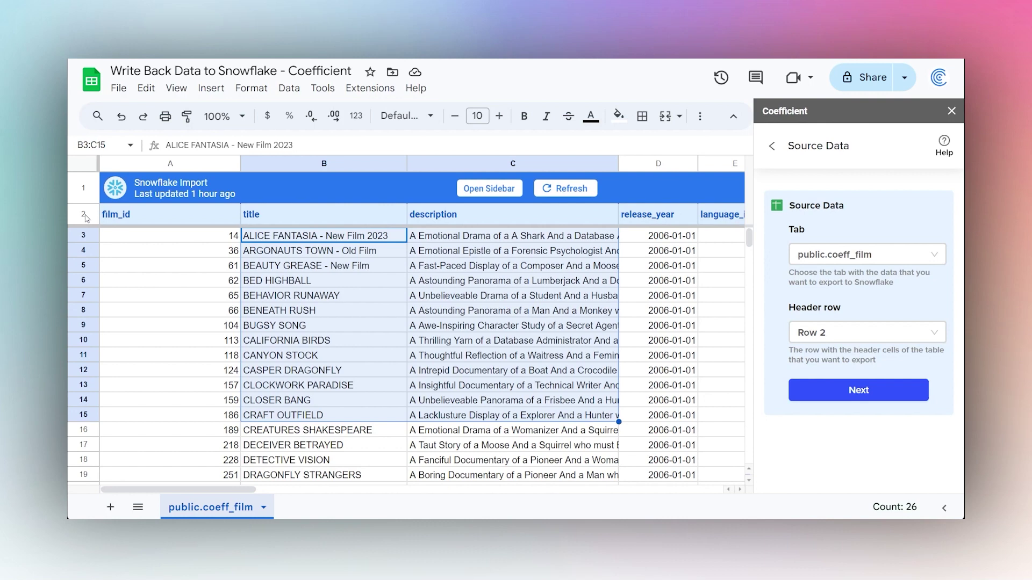
Set the export source header row to Row 2
click(84, 215)
click(83, 189)
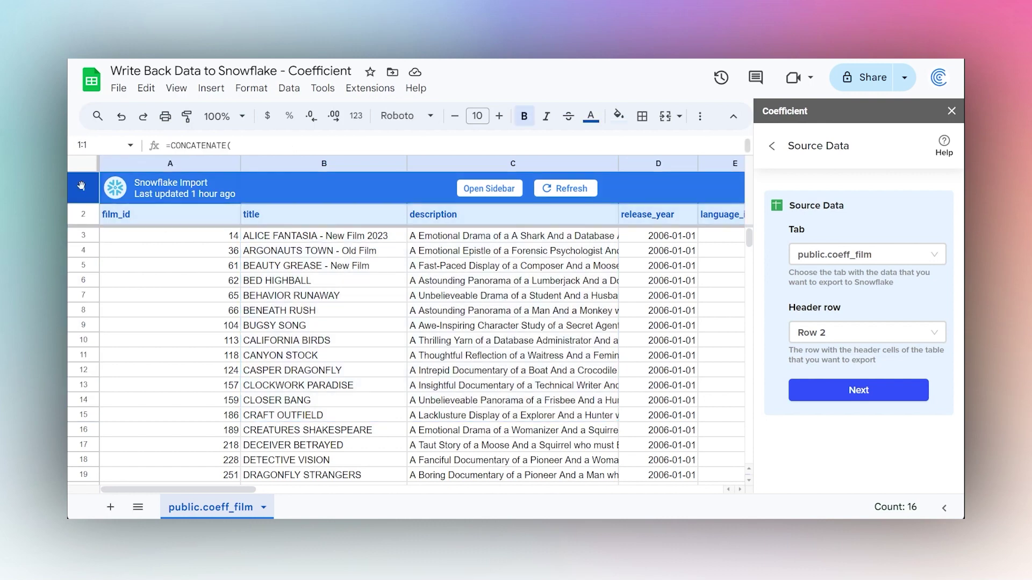
click(831, 337)
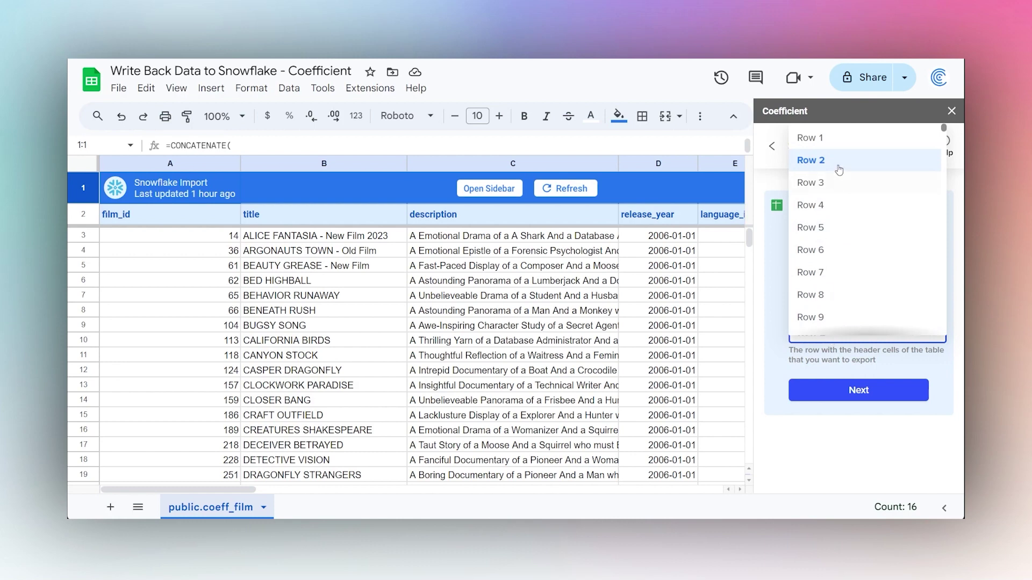
click(824, 344)
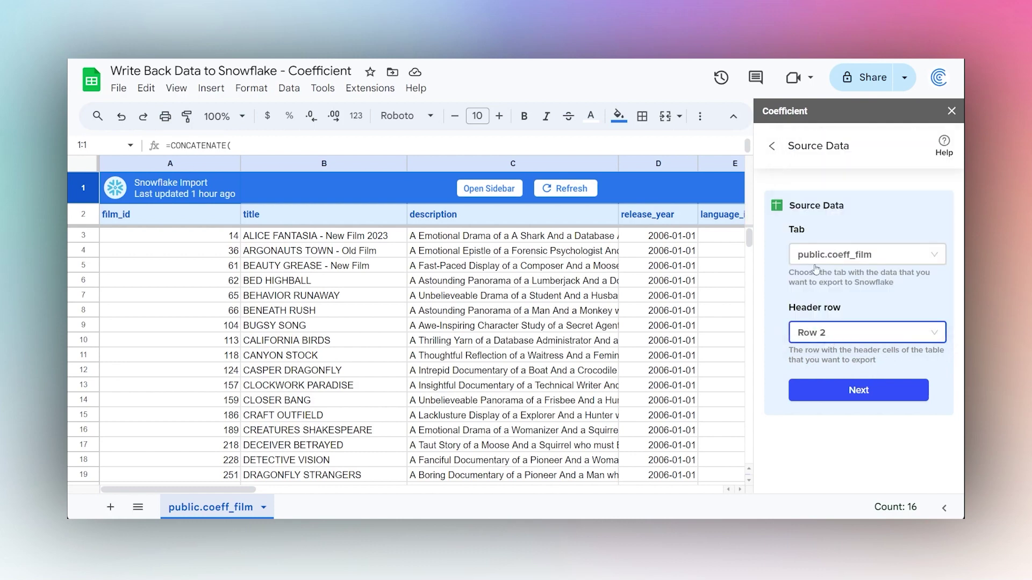
Confirm the source, keep table public.coeff_film as destination, and choose the Update action
click(842, 394)
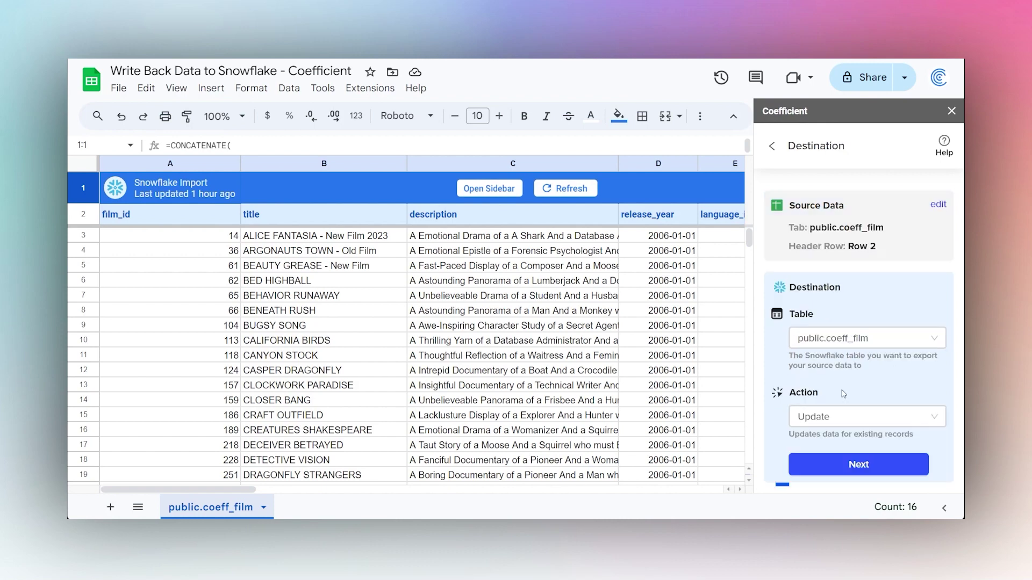
click(836, 338)
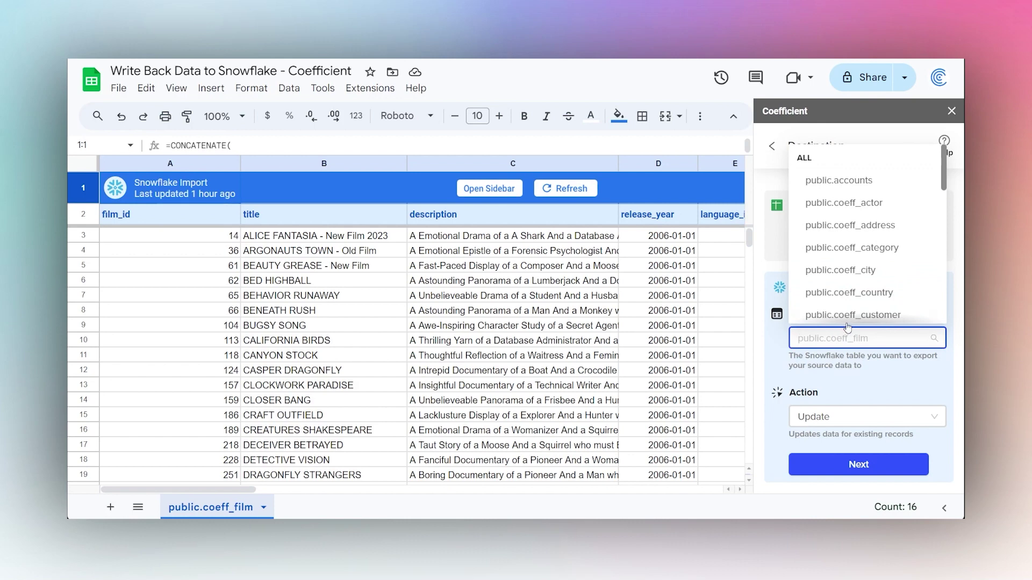
click(850, 349)
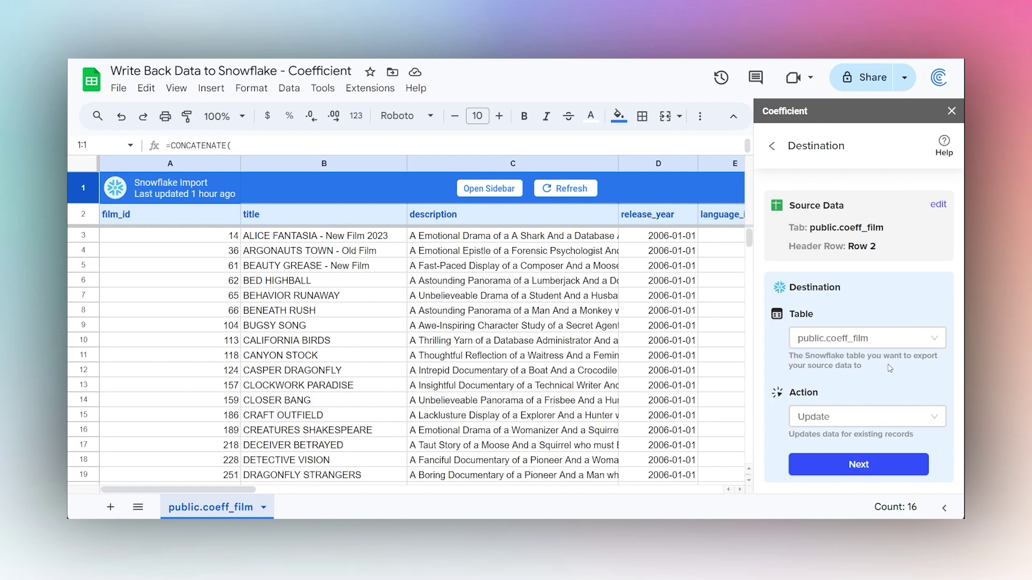
click(828, 418)
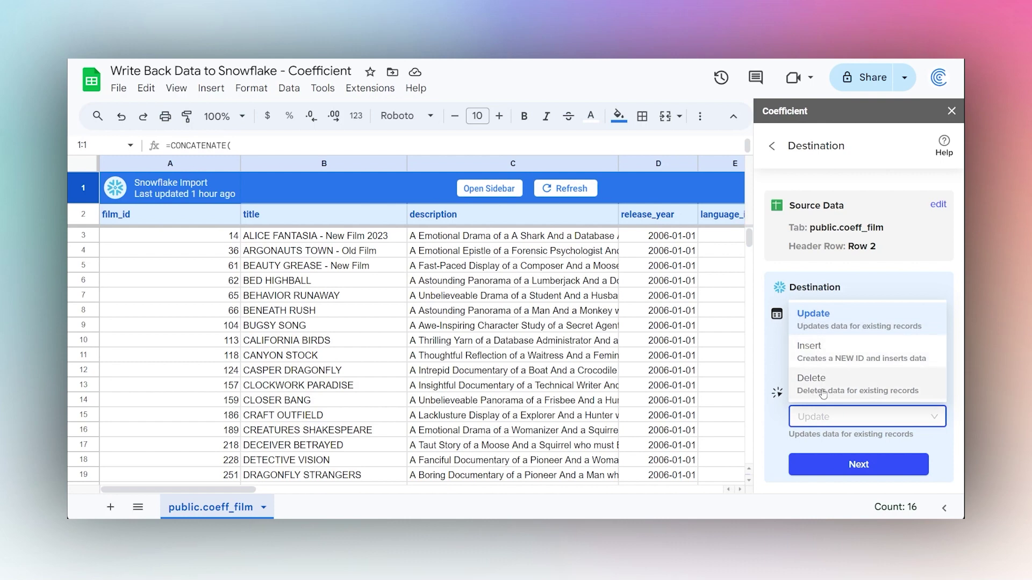
click(843, 324)
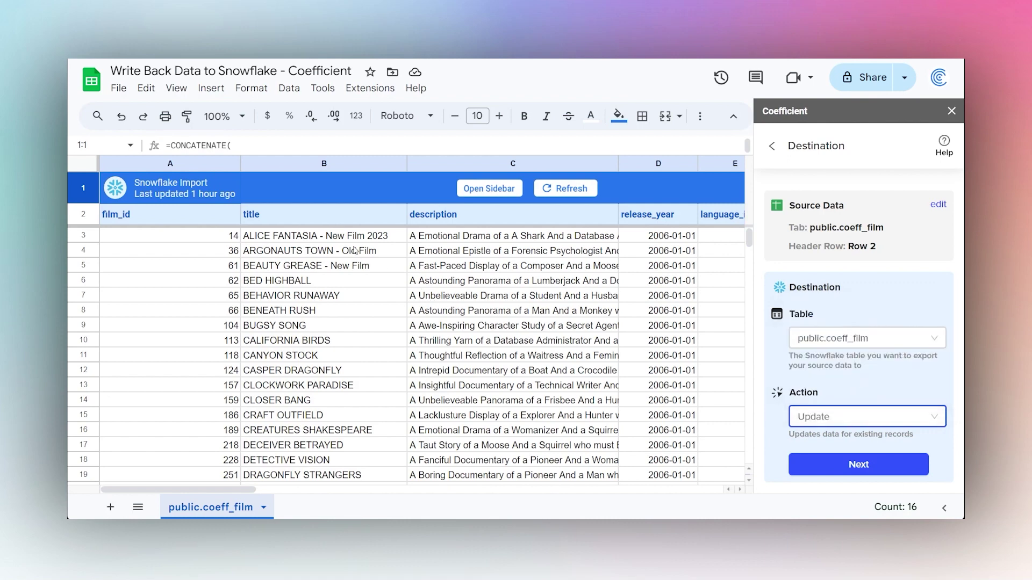
Delete ' - New Film 2023' from B3 so the title reads 'ALICE FANTASIA'
click(318, 235)
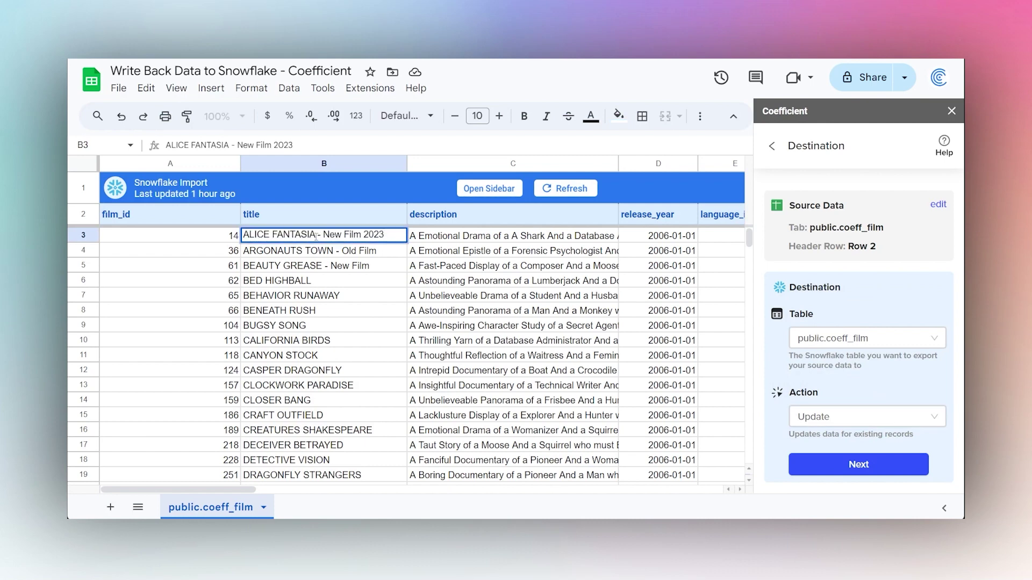
drag(316, 235, 394, 244)
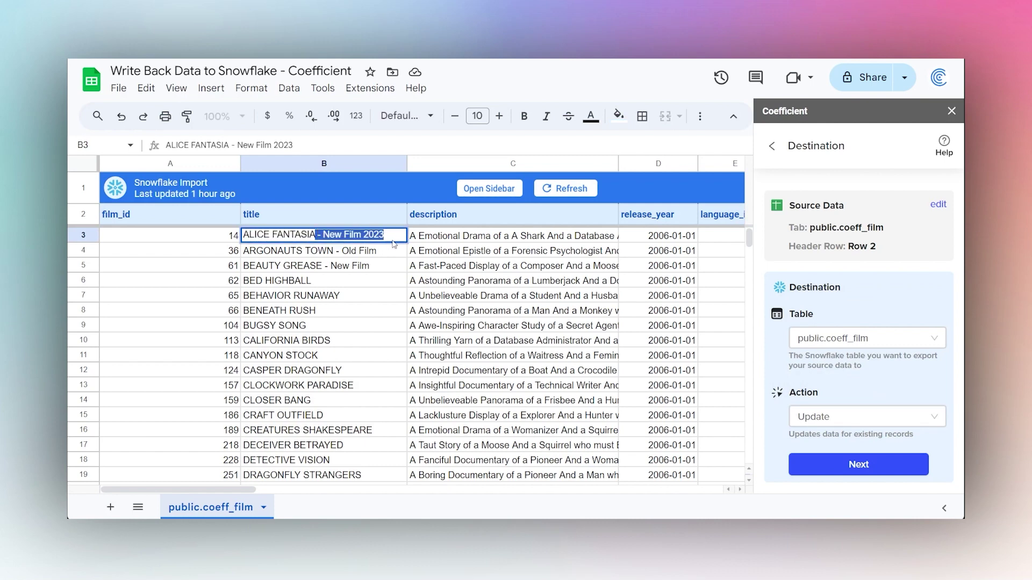
click(289, 235)
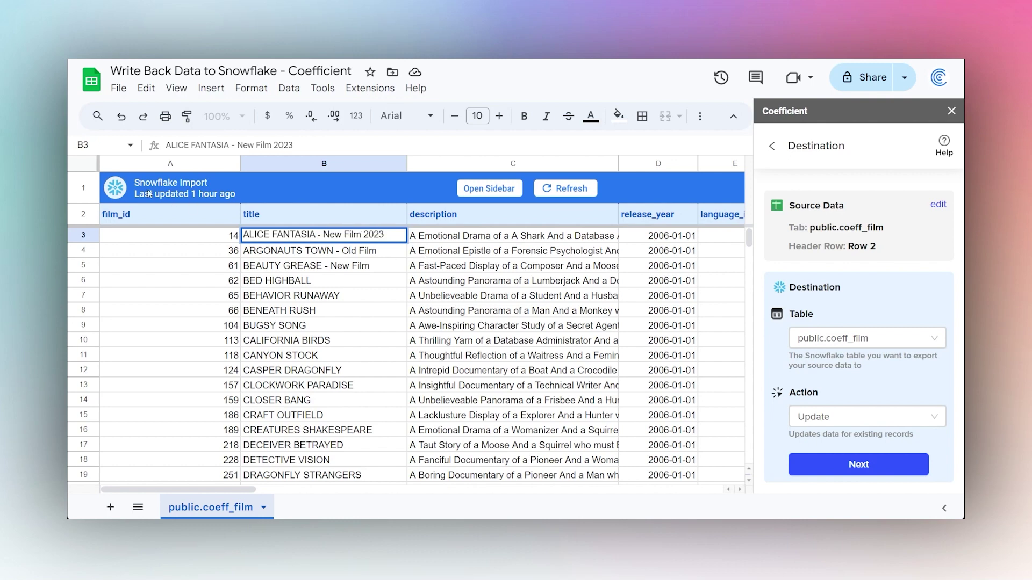
click(424, 256)
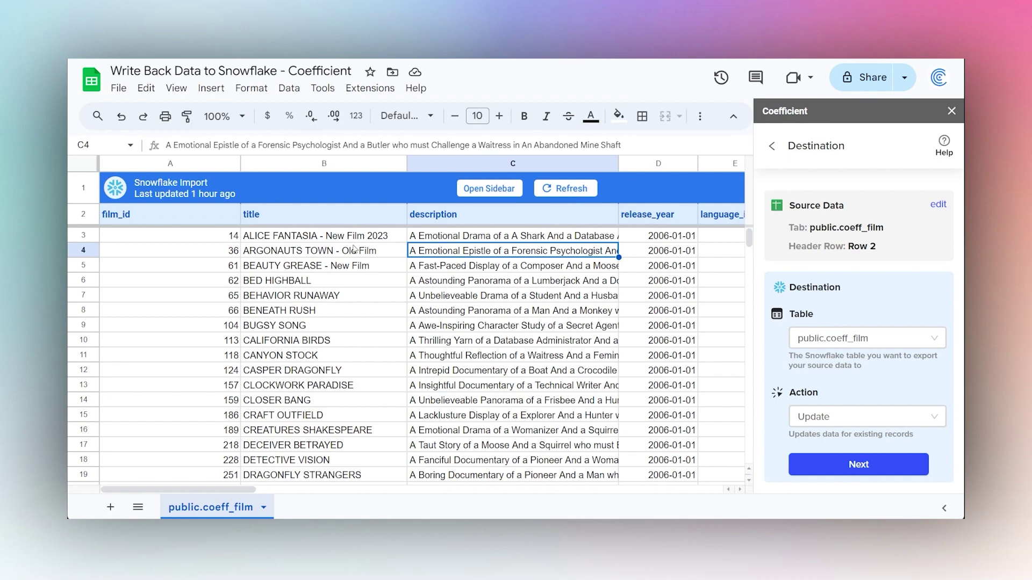
click(322, 240)
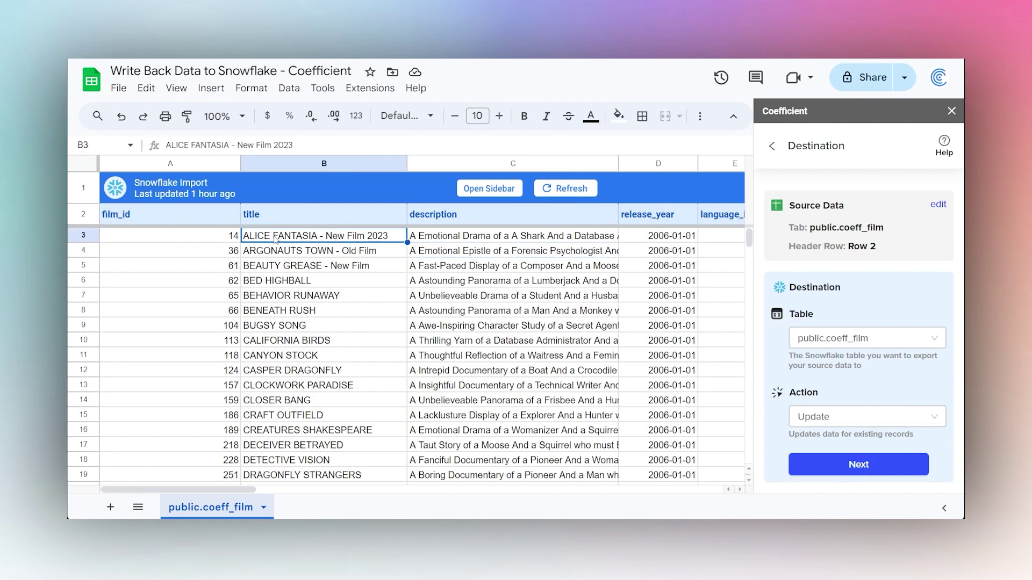
drag(276, 240, 370, 285)
double_click(321, 235)
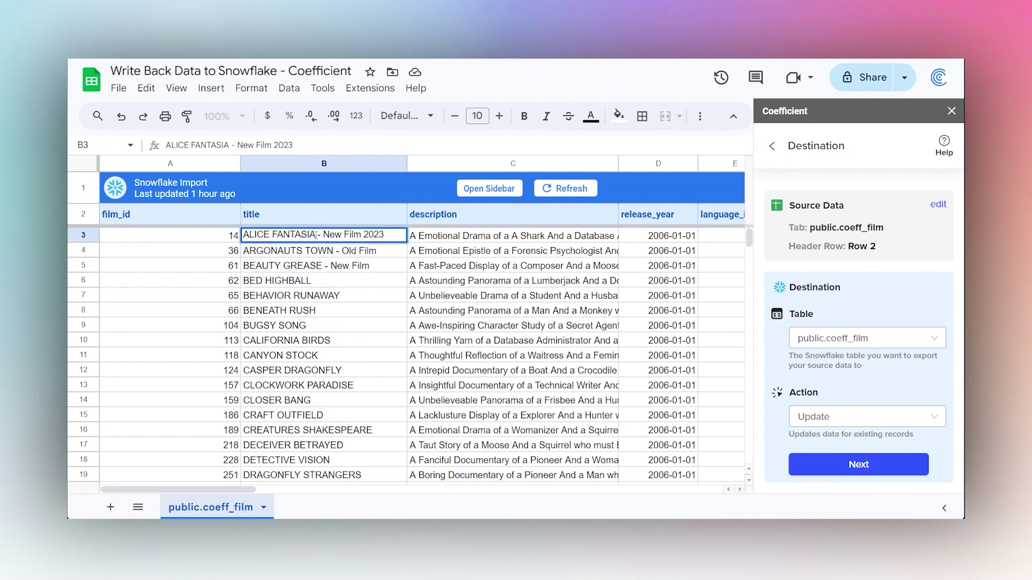
drag(316, 235, 400, 236)
key(BackSpace)
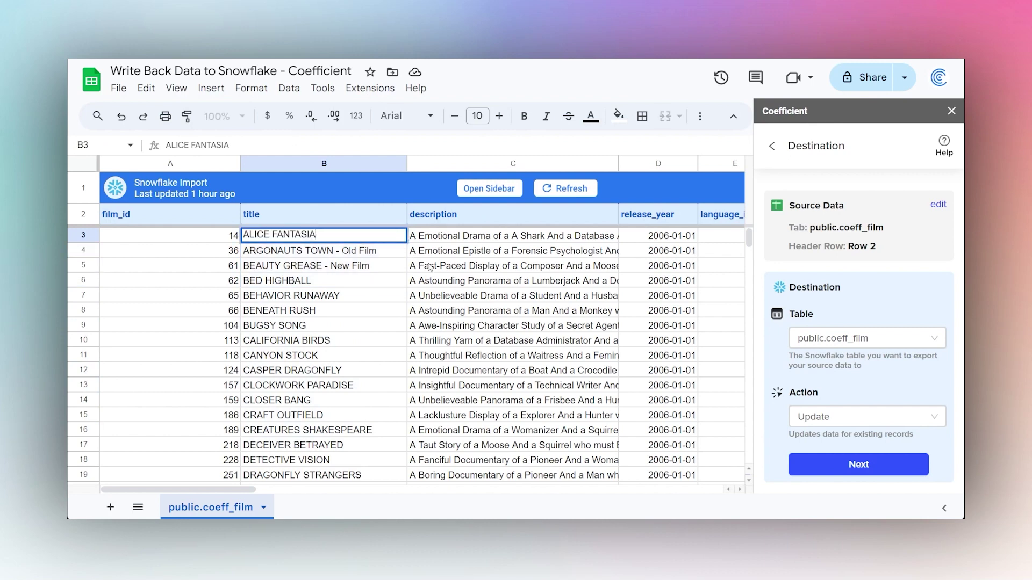
click(459, 270)
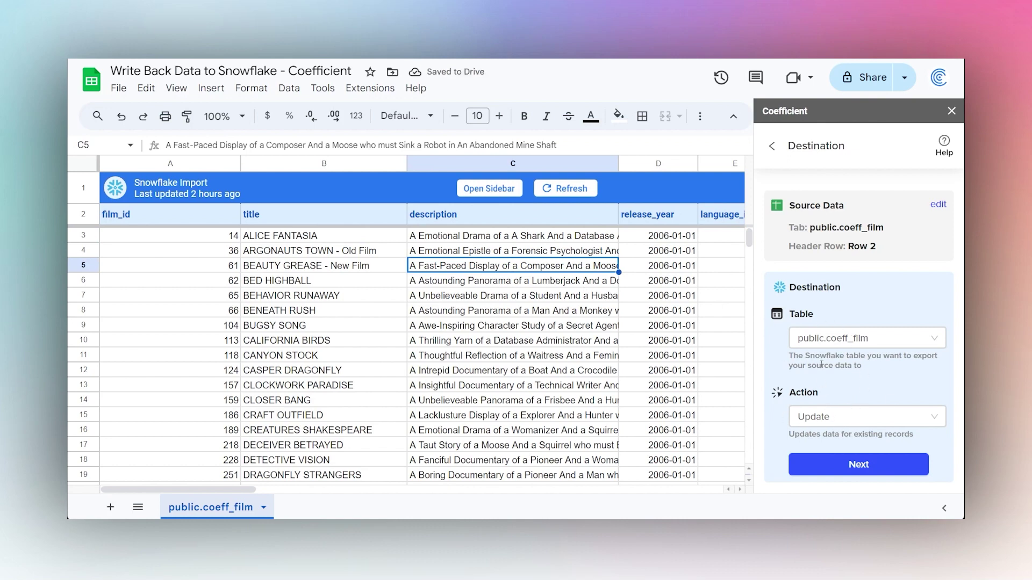
click(855, 465)
scroll(850, 377, down, 5)
scroll(851, 376, up, 5)
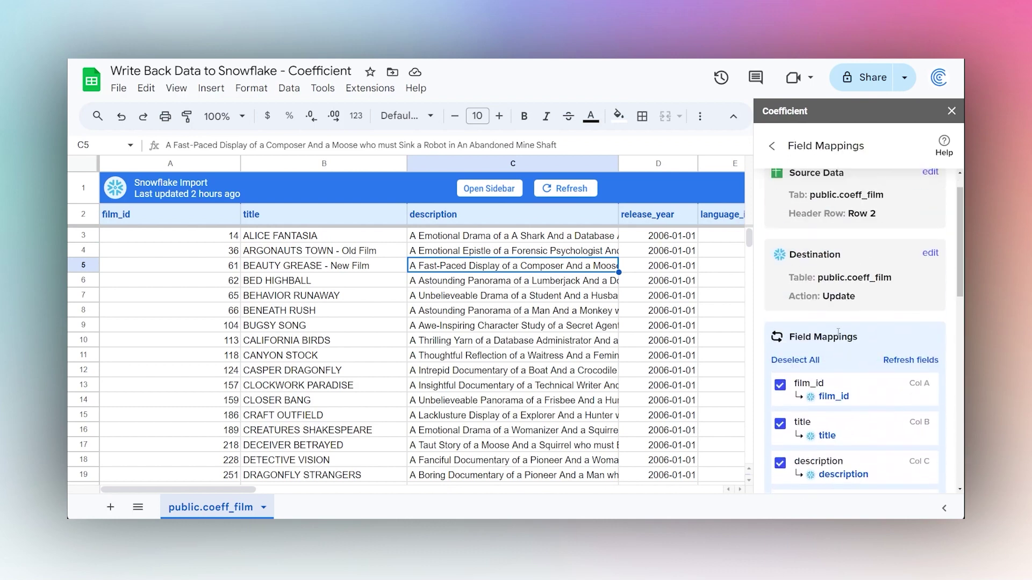
mouse_move(842, 393)
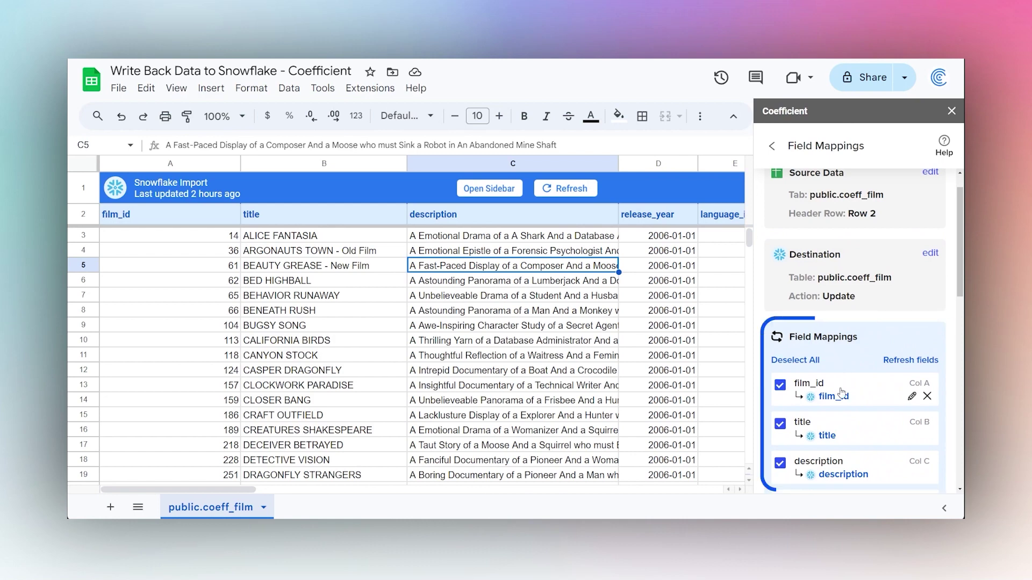
scroll(845, 377, down, 2)
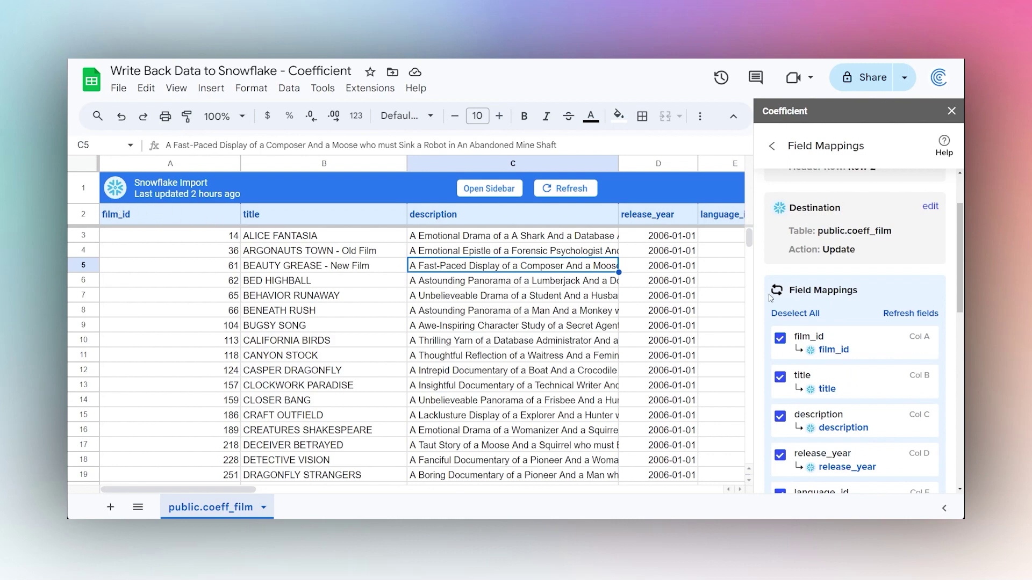
mouse_move(860, 341)
scroll(862, 350, up, 2)
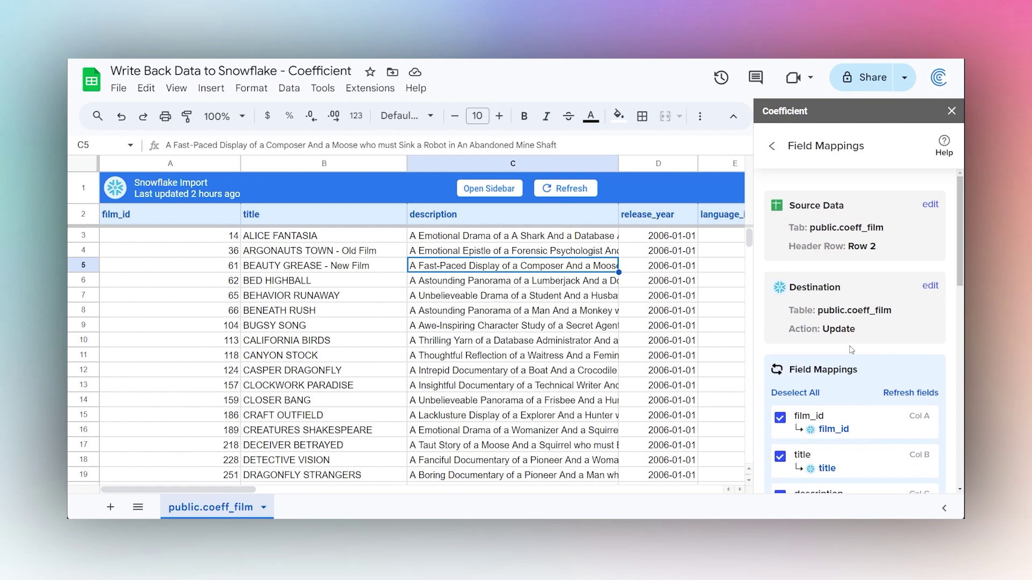
scroll(851, 353, down, 10)
scroll(850, 371, down, 3)
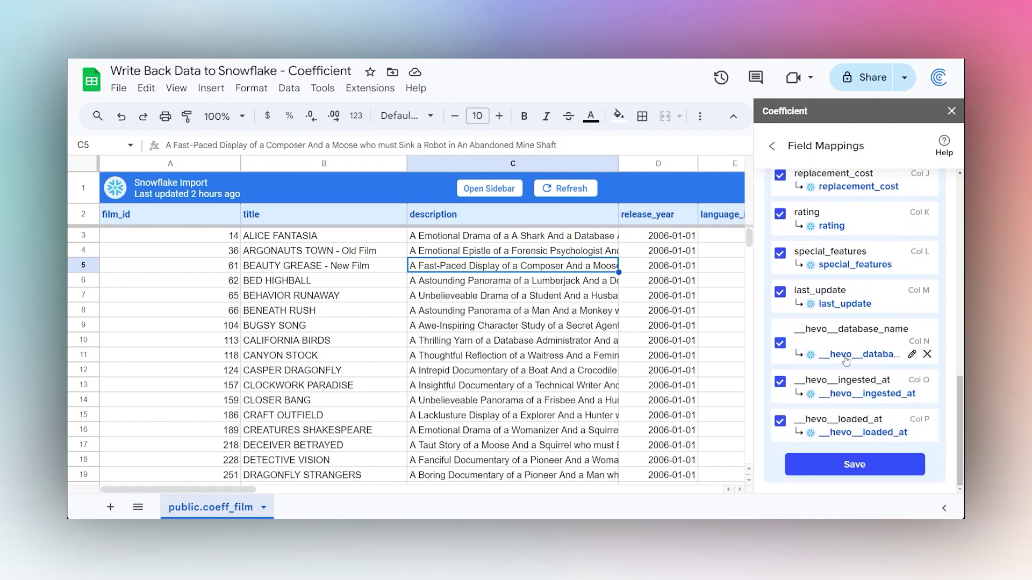
Save the column mappings and begin the Snowflake export for specific rows
click(850, 467)
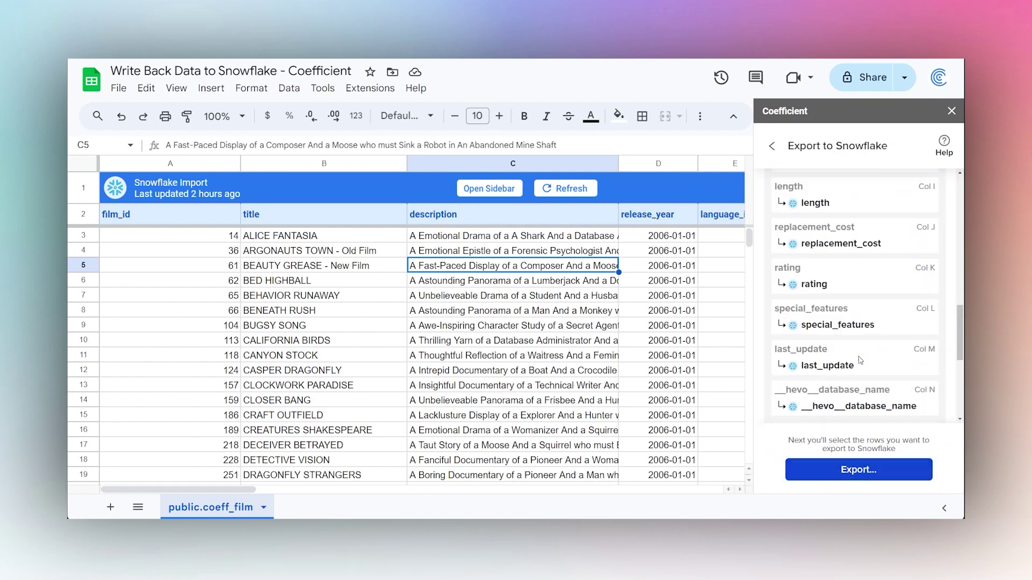
scroll(858, 332, down, 1)
click(858, 471)
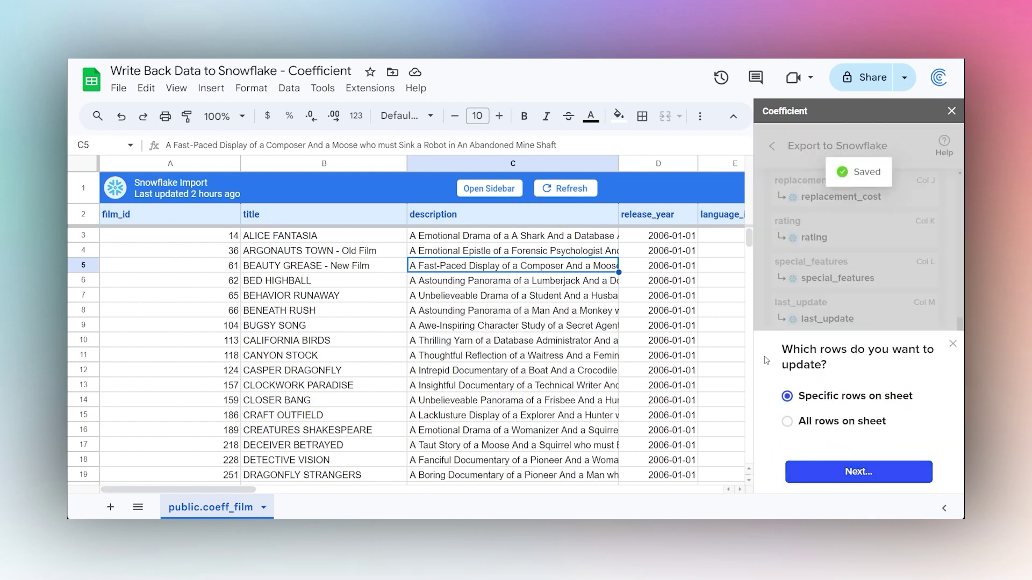
Select only row 3 as the row to write back
click(86, 237)
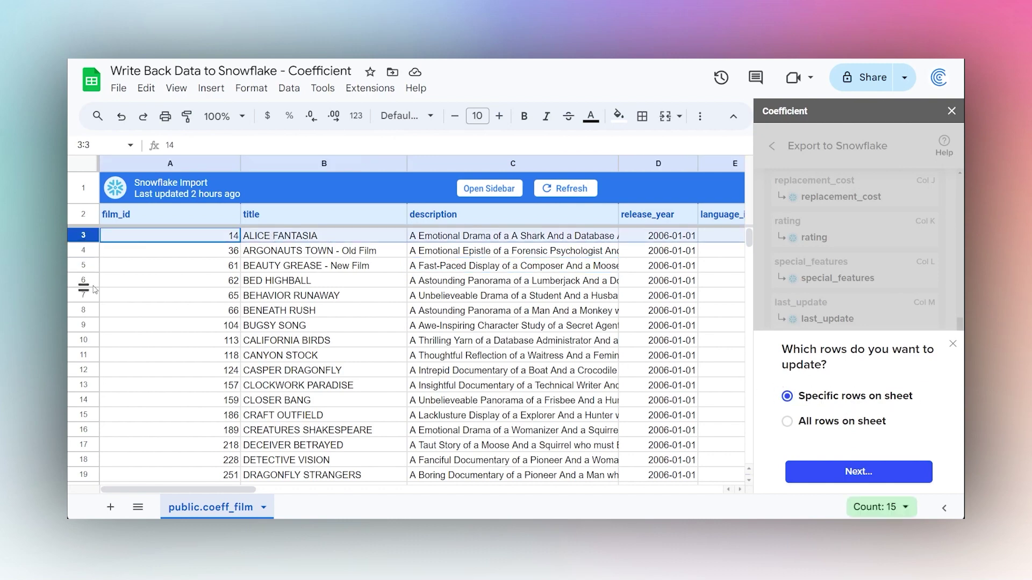
drag(89, 238, 85, 370)
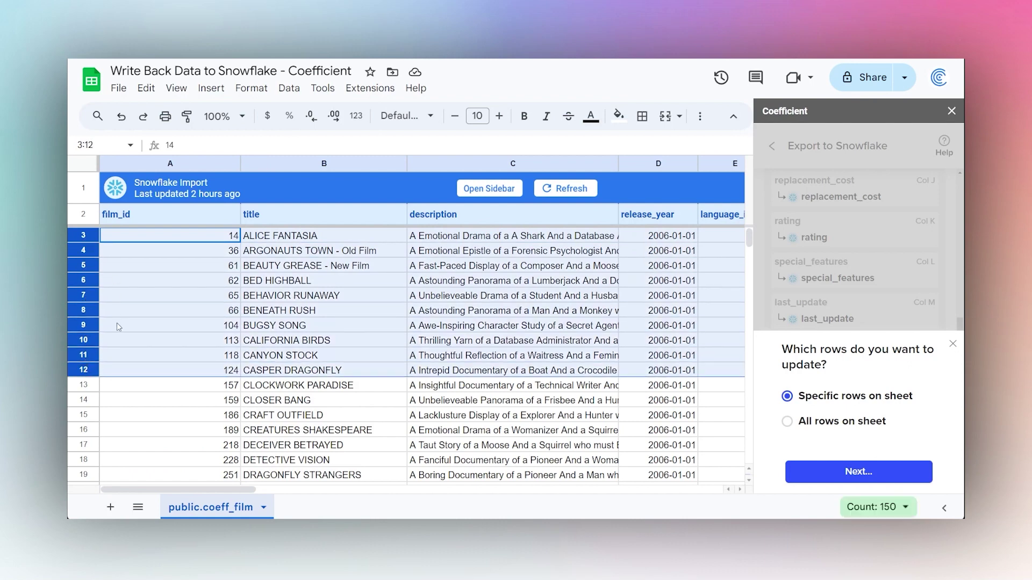
click(126, 239)
click(83, 237)
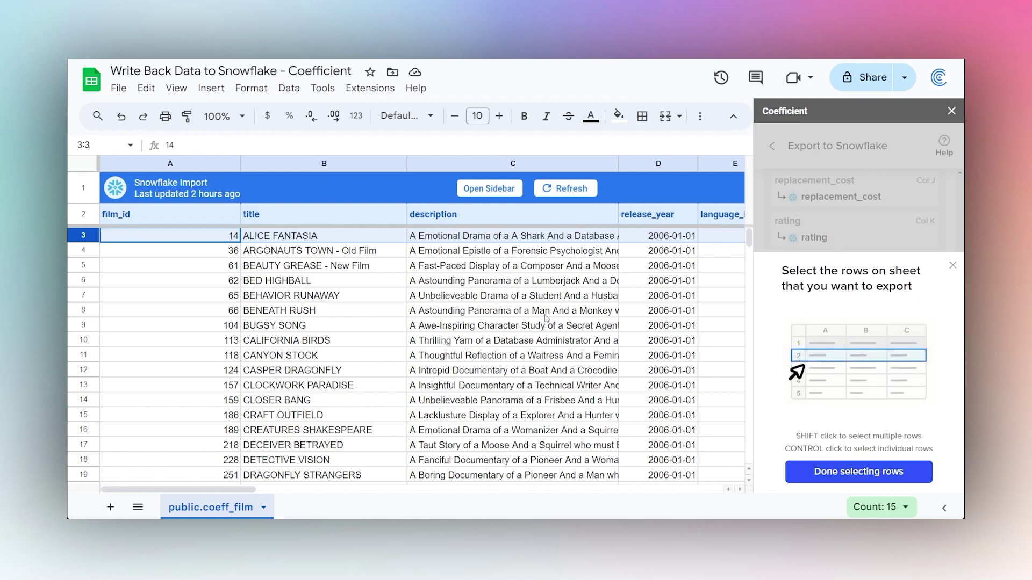
Finish row selection and confirm updating 1 row (row 3) in Snowflake
click(861, 473)
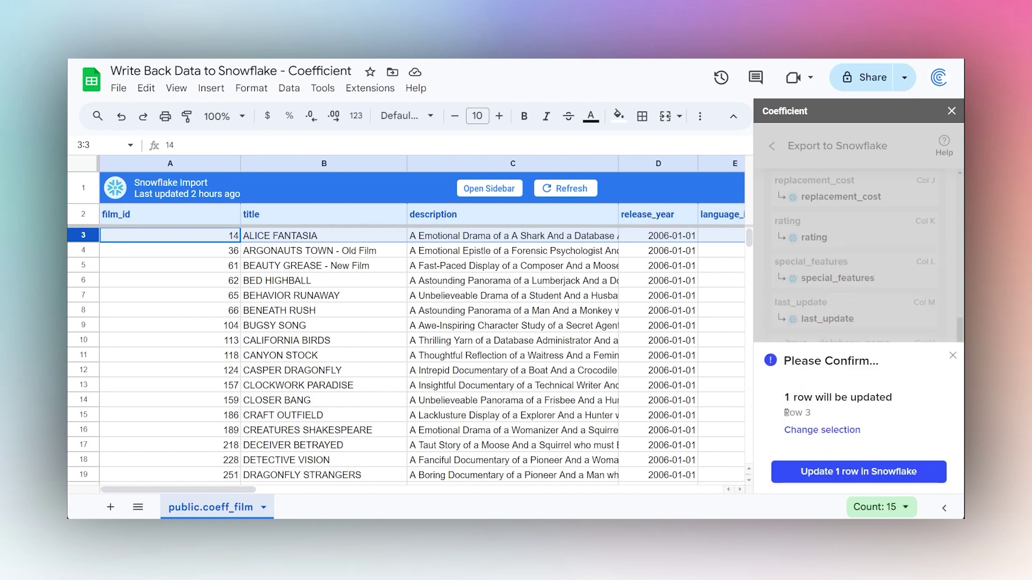
drag(785, 412, 813, 415)
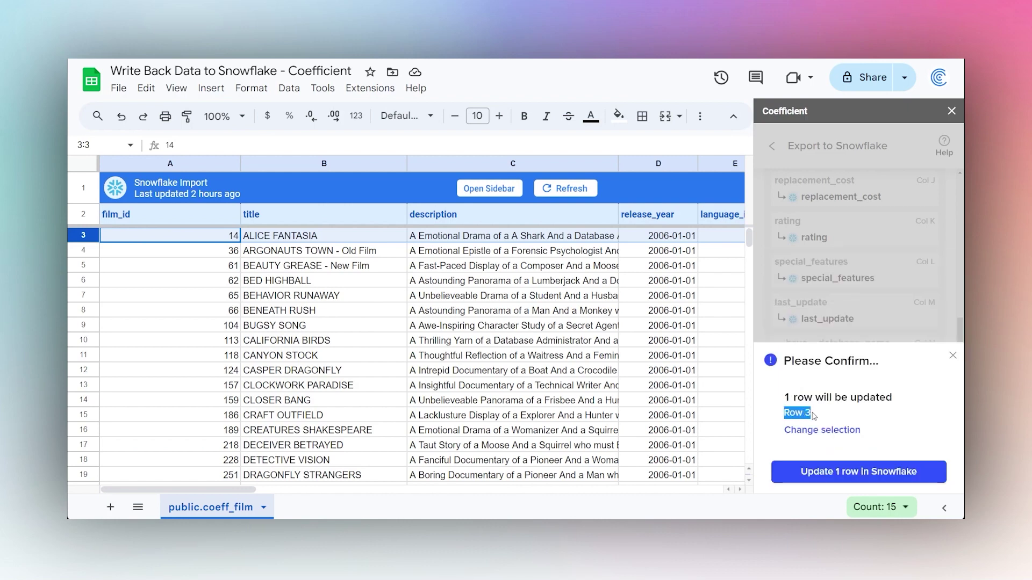
click(868, 473)
click(857, 473)
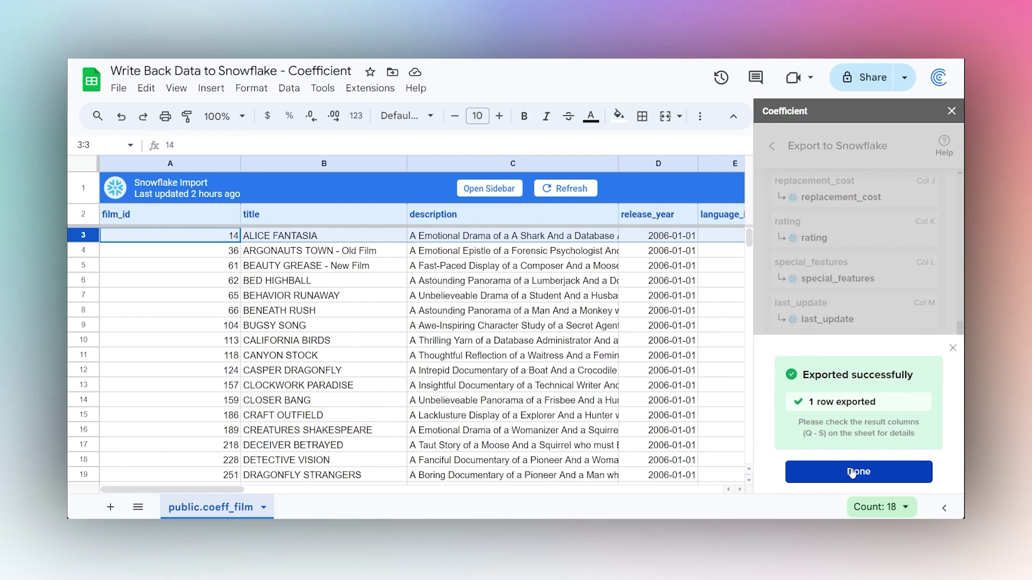
Dismiss the success message and check row 3's Record ID, Result and Timestamp columns
click(852, 473)
drag(236, 490, 623, 505)
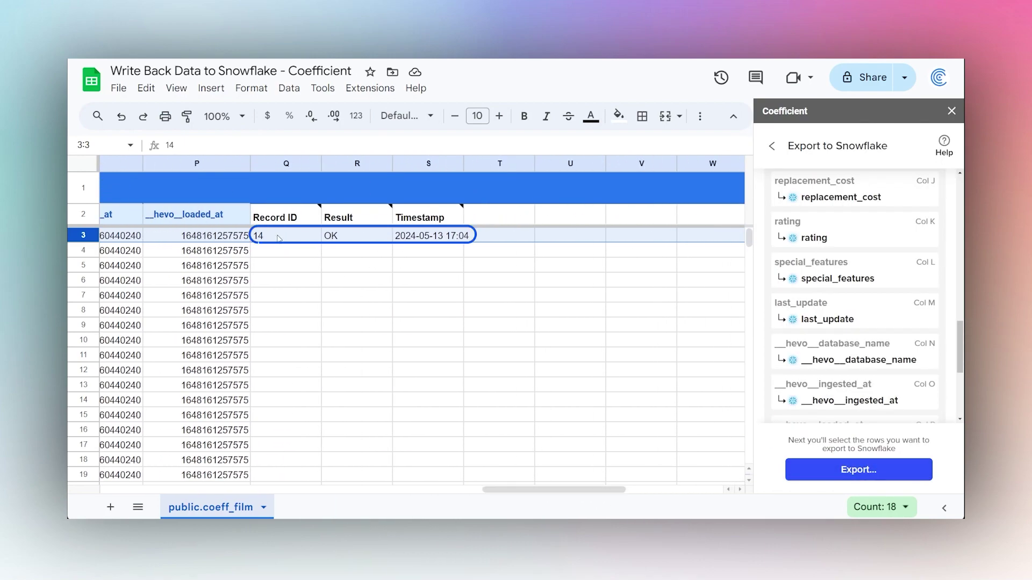
drag(280, 218, 406, 223)
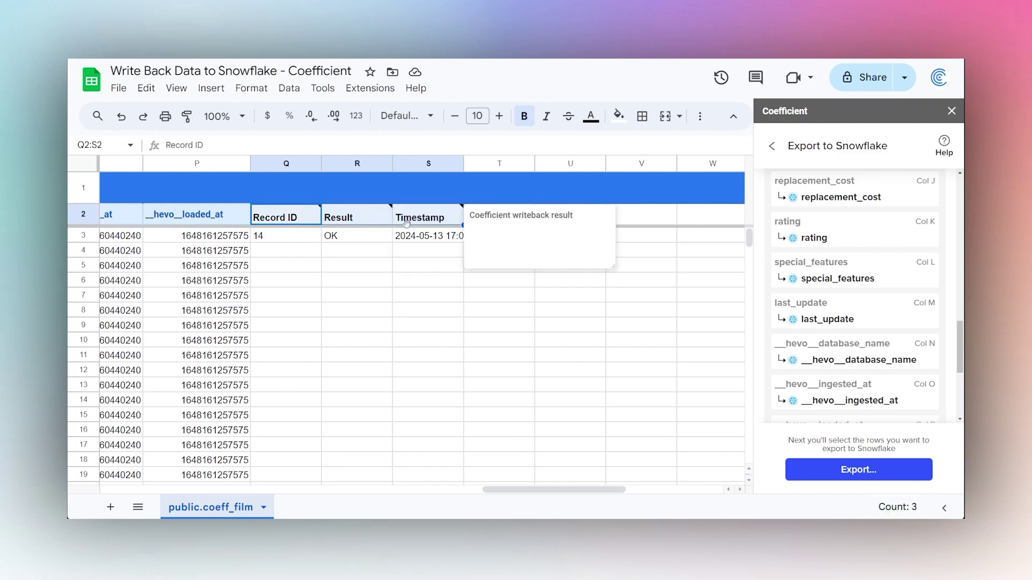
click(424, 254)
drag(556, 490, 171, 496)
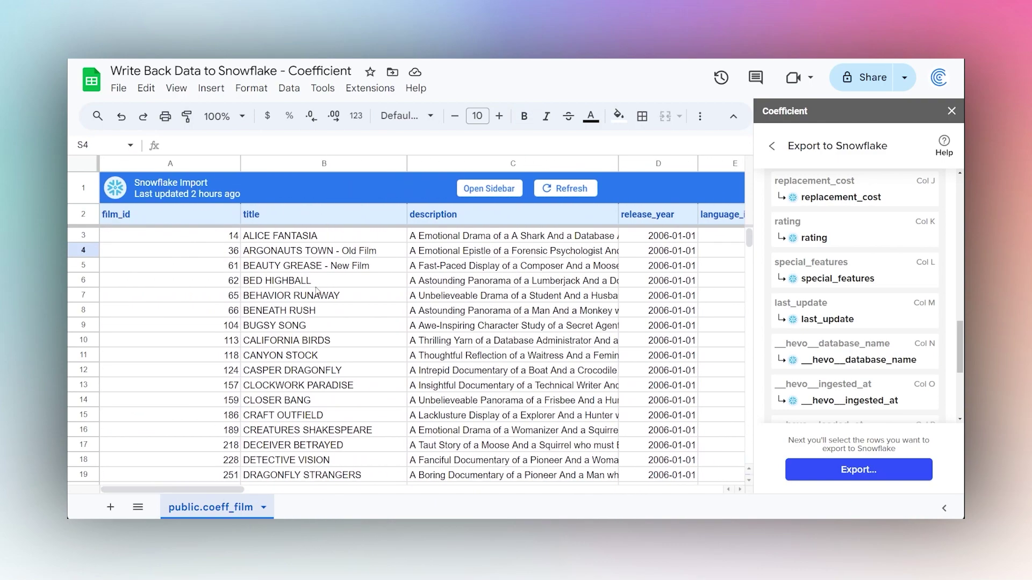
Refresh the Snowflake import and select titles ALICE FANTASIA through CANYON STOCK
click(571, 189)
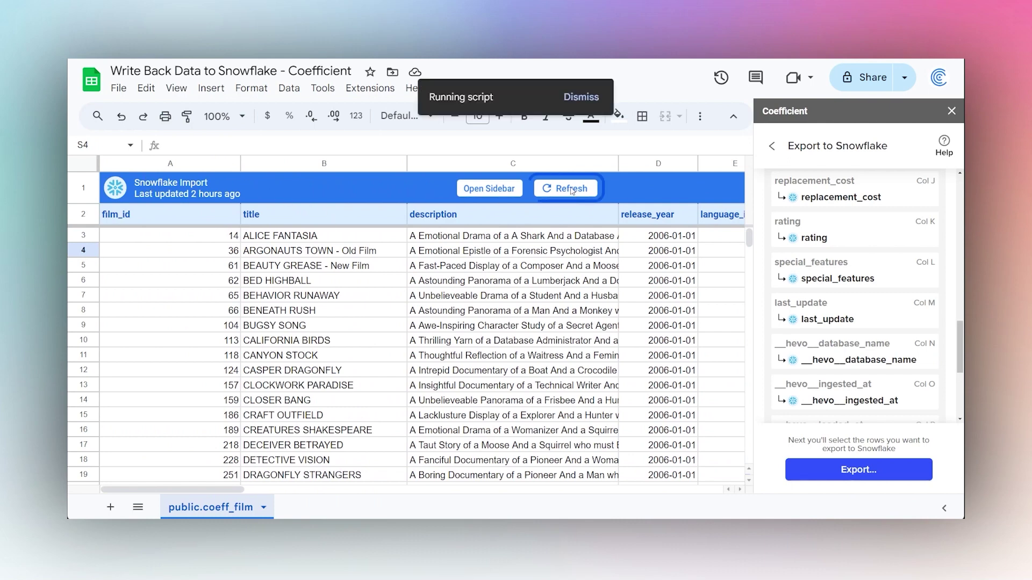
click(317, 238)
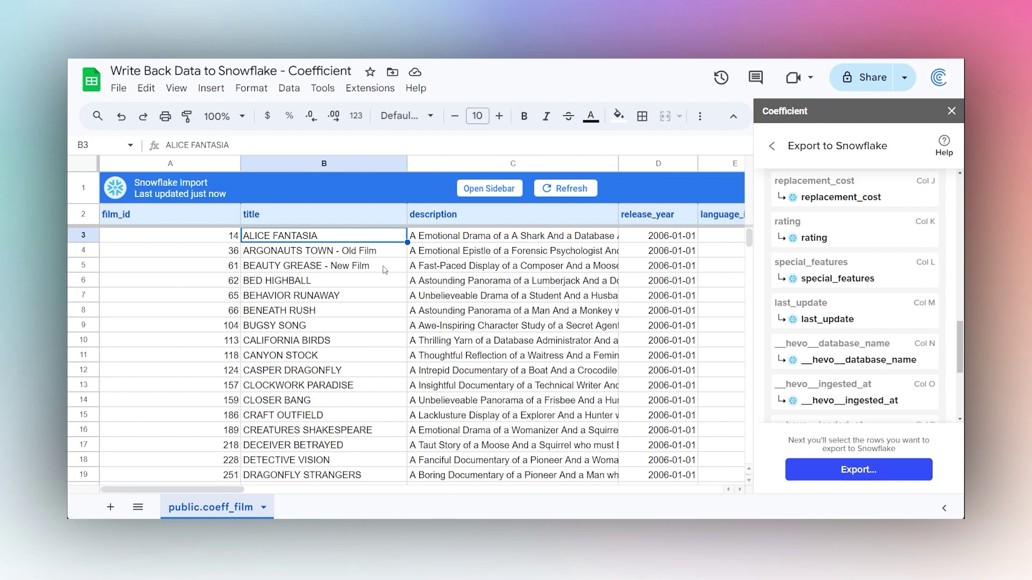
drag(345, 240, 344, 358)
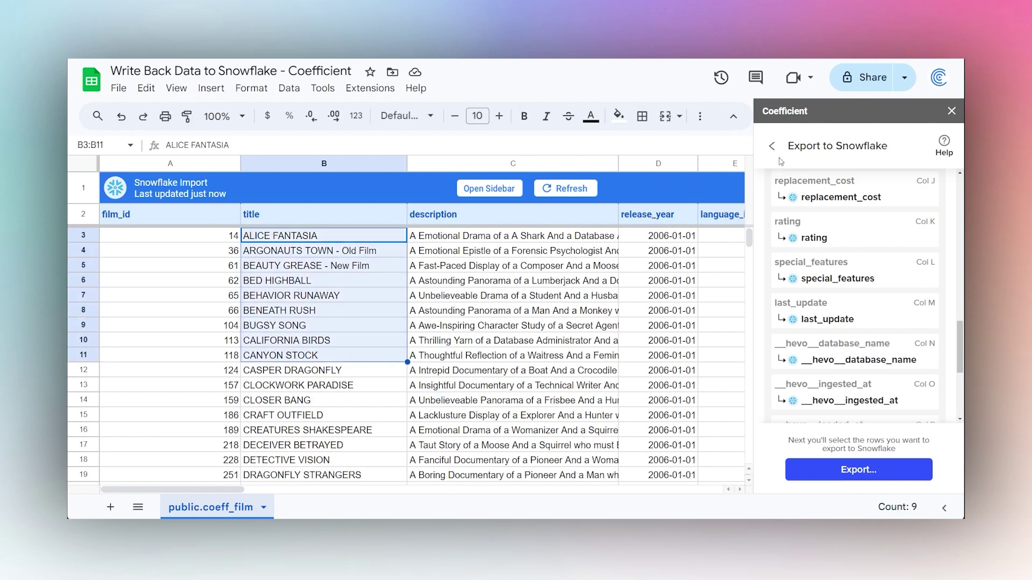
click(773, 147)
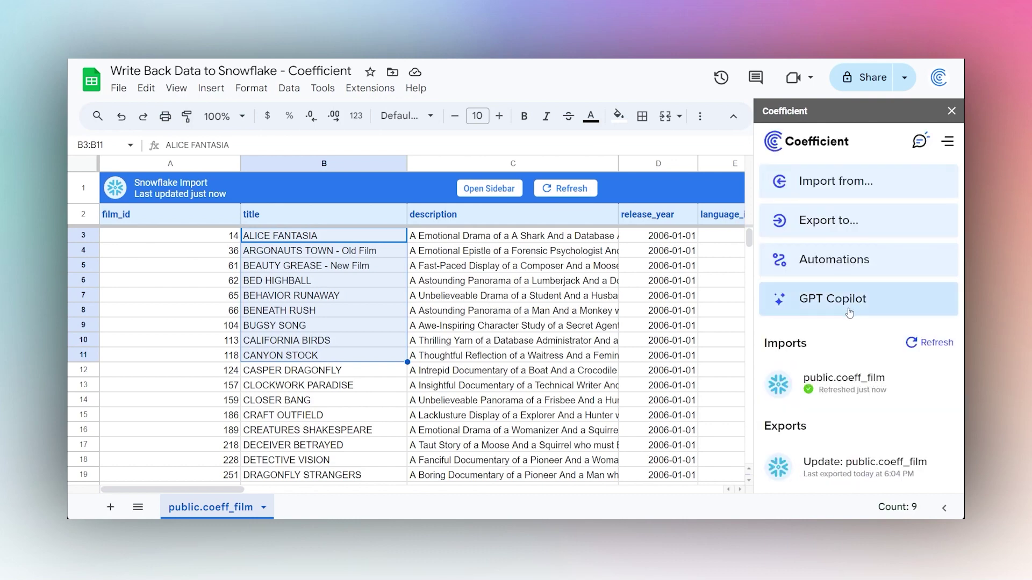
click(809, 476)
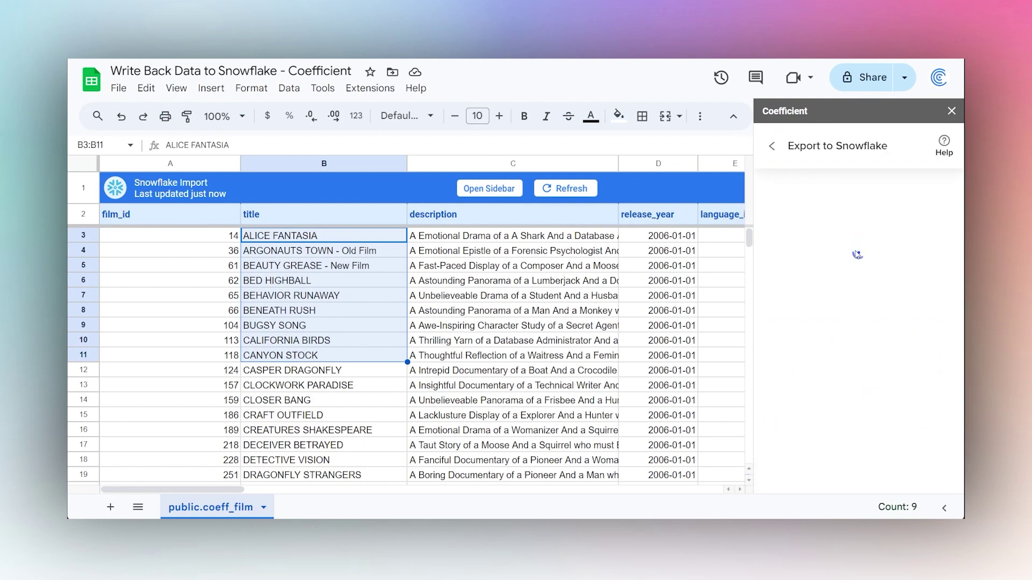
scroll(839, 398, down, 3)
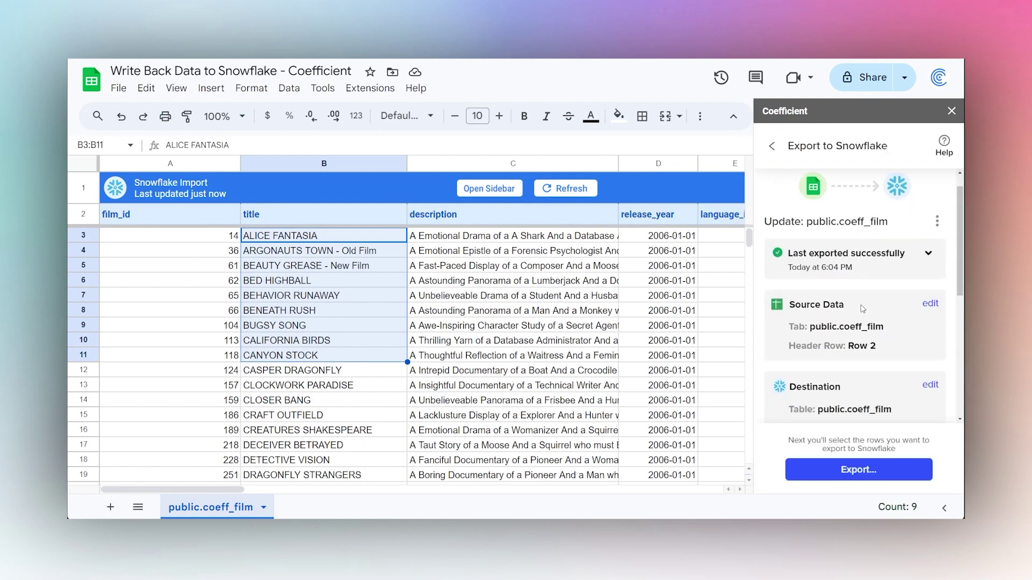
click(832, 475)
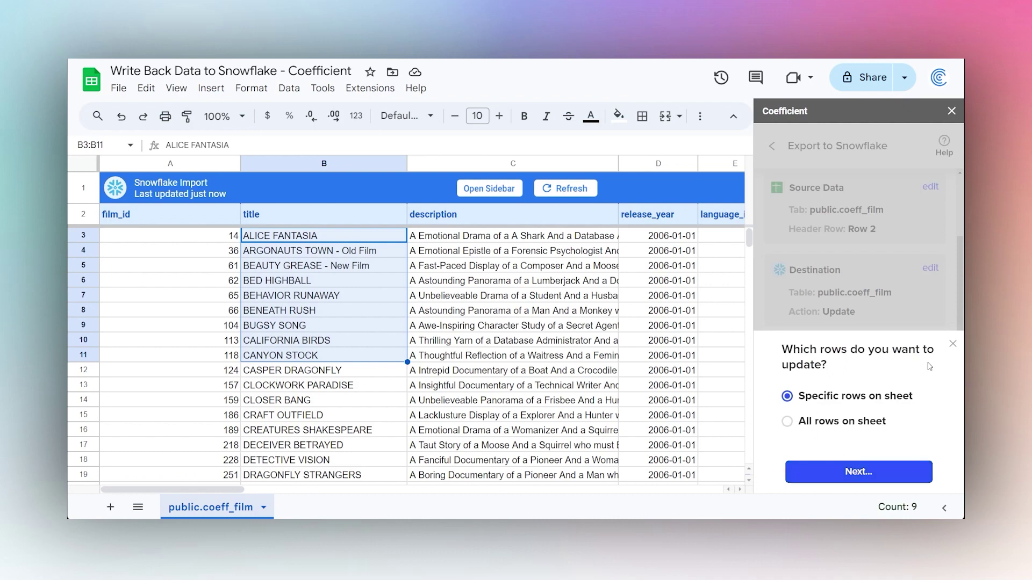
click(953, 346)
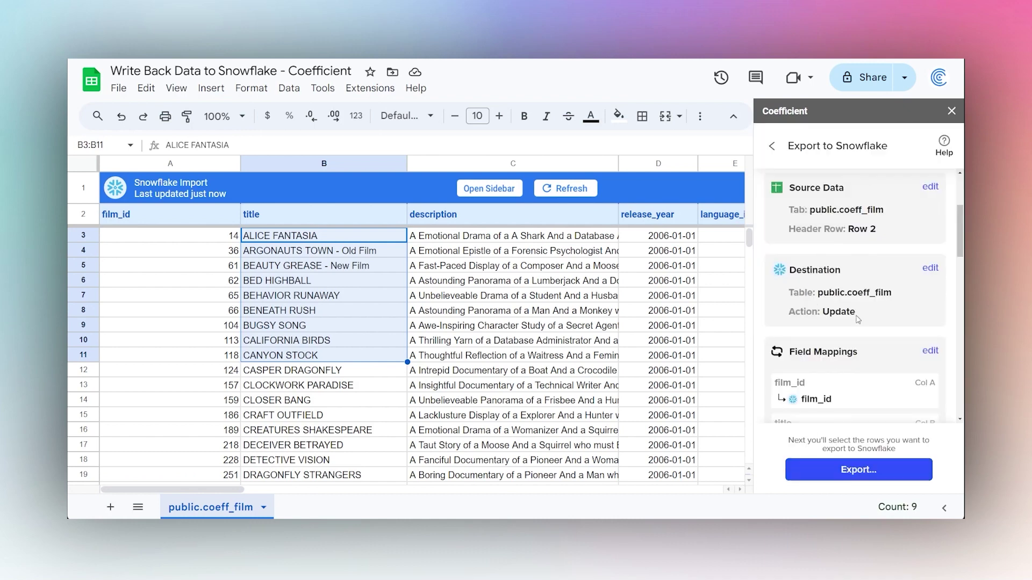
click(932, 268)
click(827, 417)
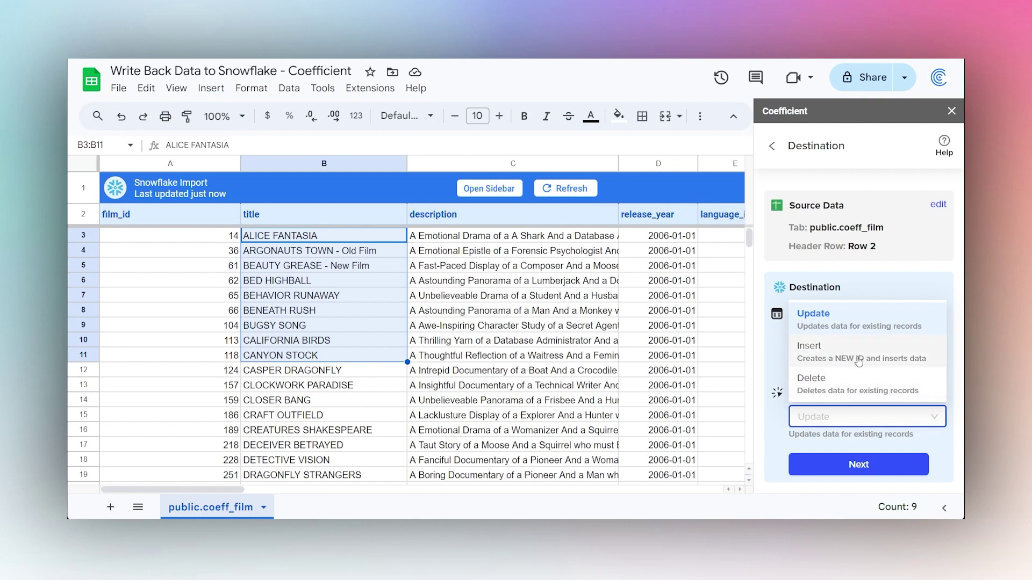
drag(263, 240, 714, 282)
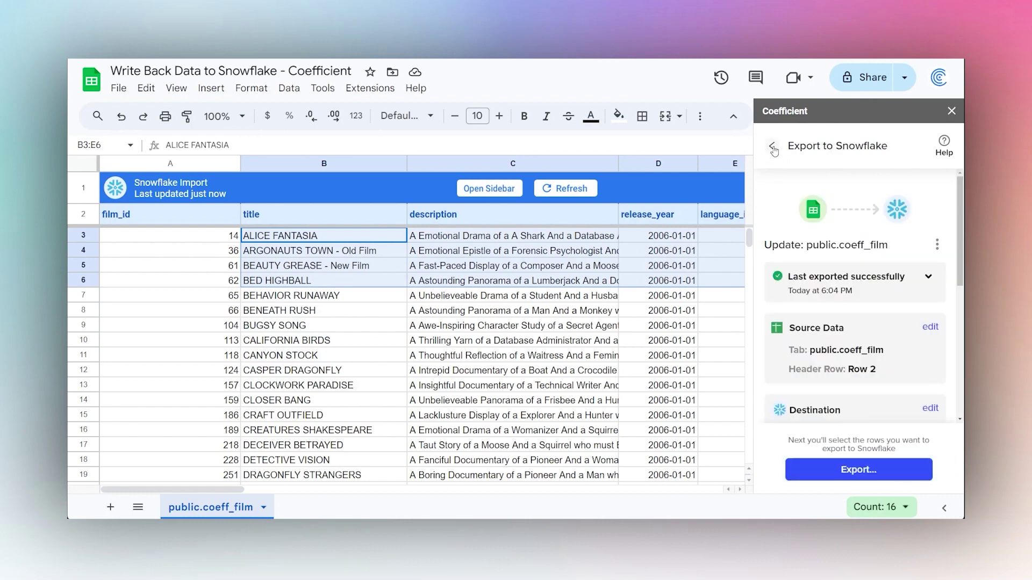
Go back to the Coefficient home menu and close the sidebar
click(772, 147)
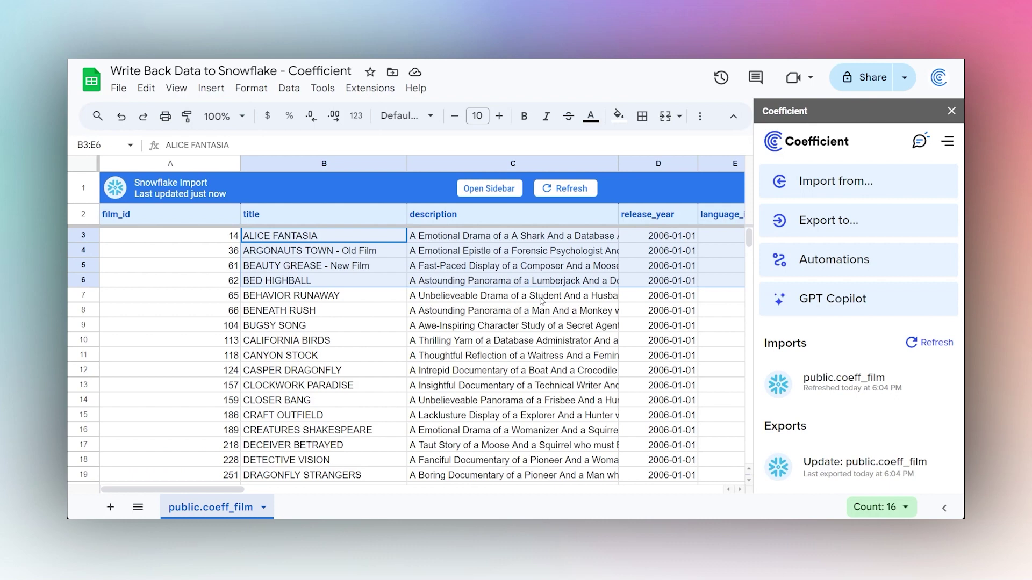
click(951, 112)
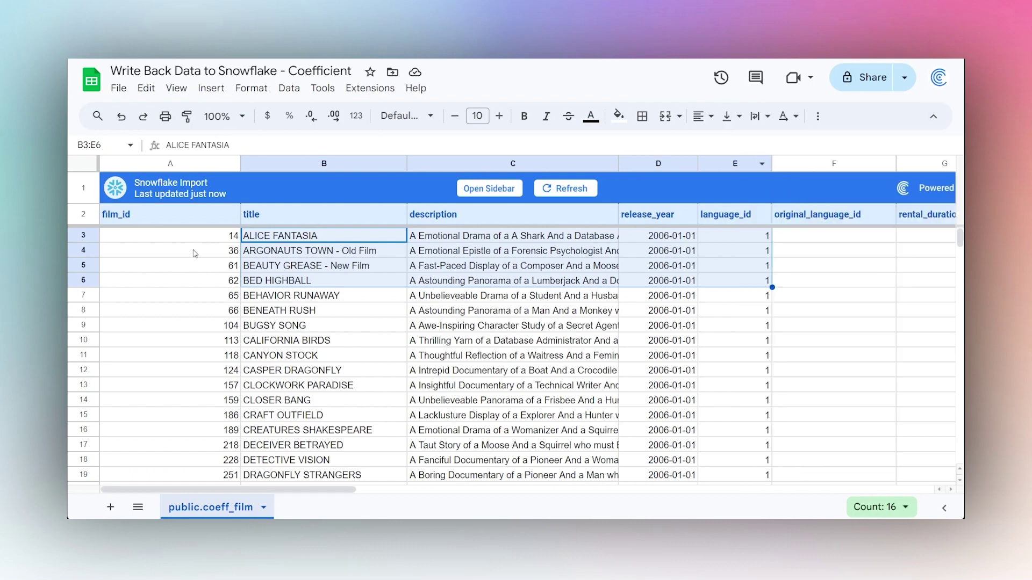